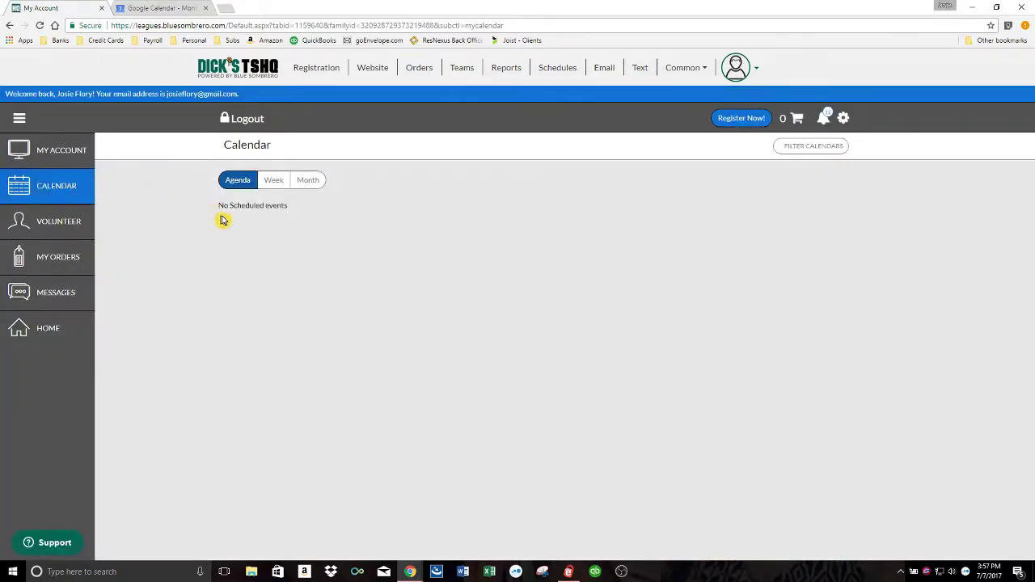
- Show the July 2017 calendar in Month view and select the webcal link from the calendar feed export
click(308, 180)
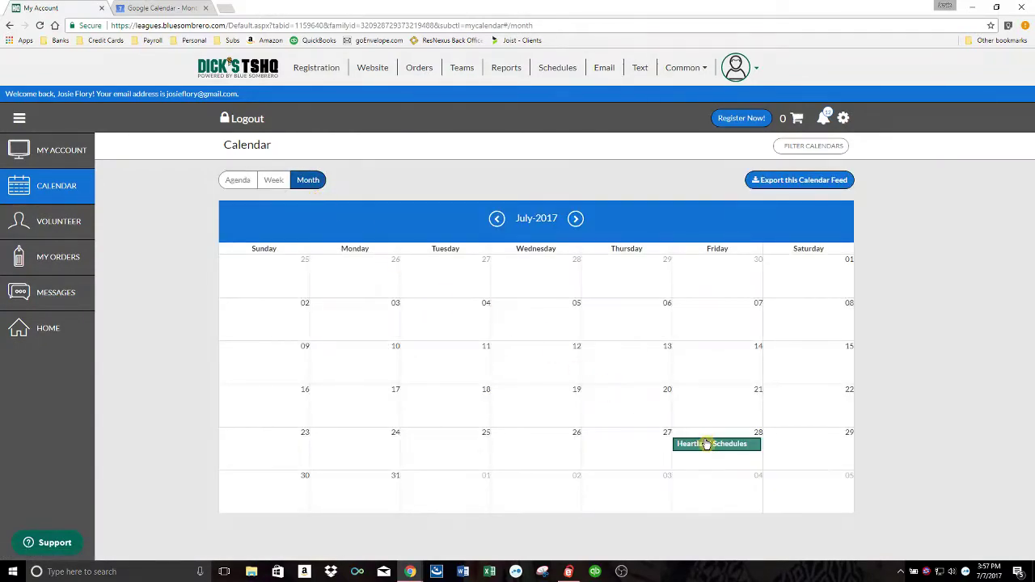
mouse_move(709, 447)
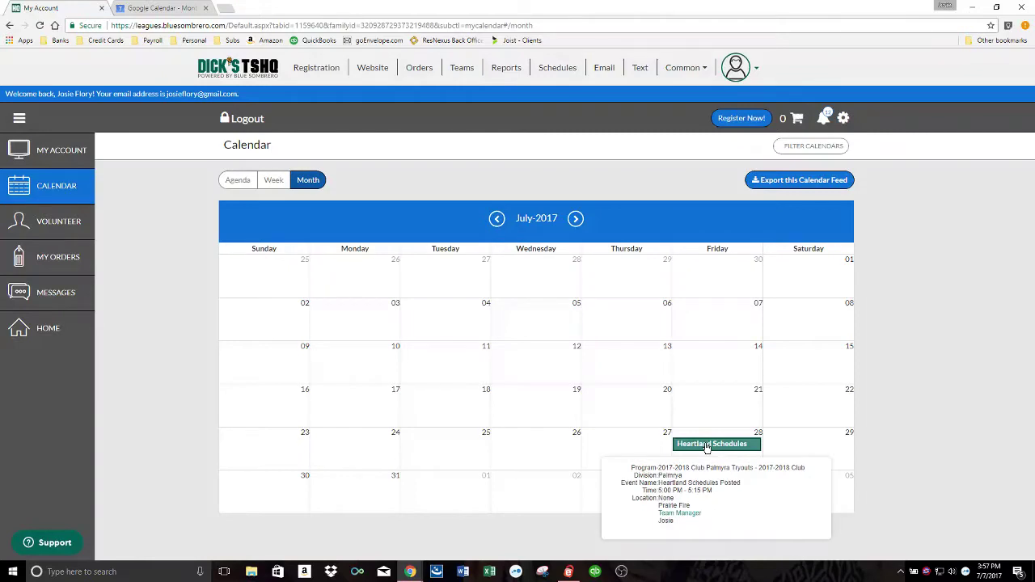
click(777, 185)
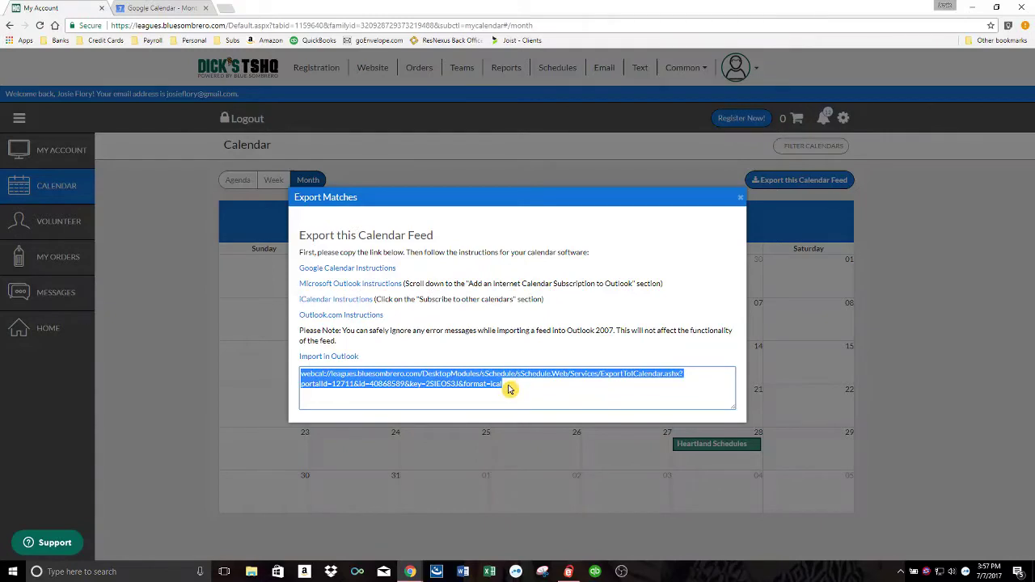
drag(508, 390, 308, 369)
- In Google Calendar, paste the webcal feed link into Other calendars > Add by URL and subscribe
click(161, 8)
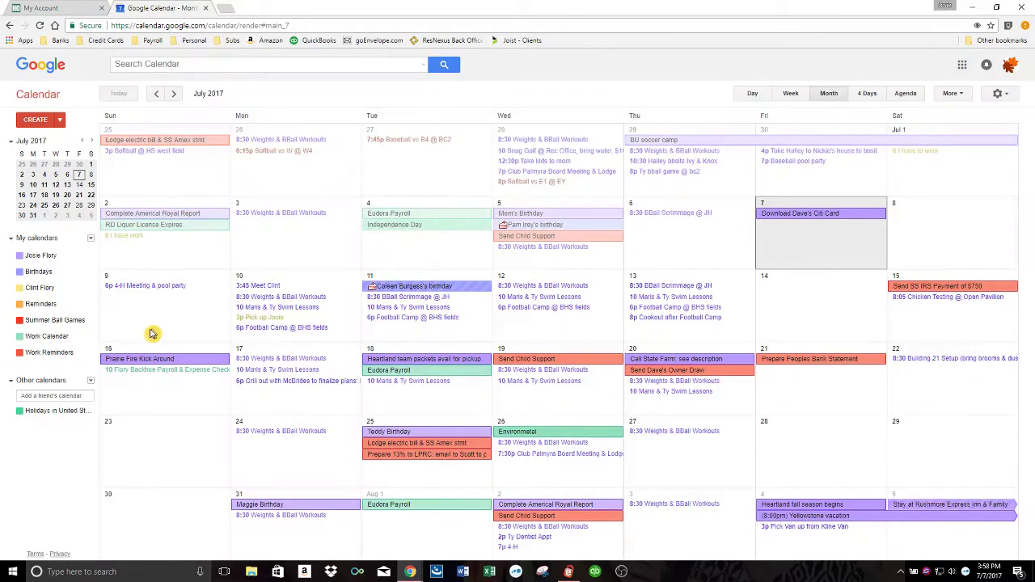
click(91, 383)
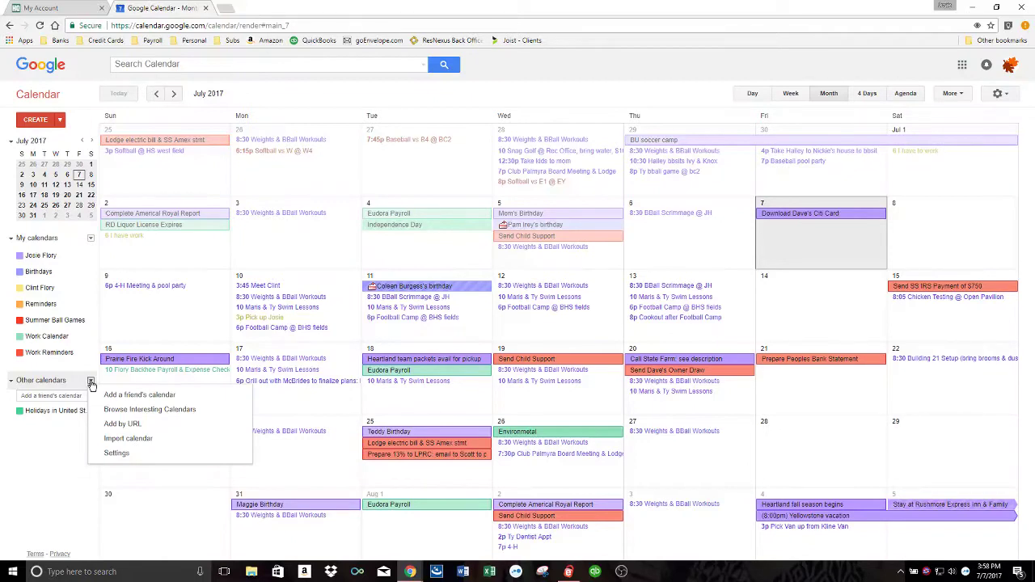
click(121, 424)
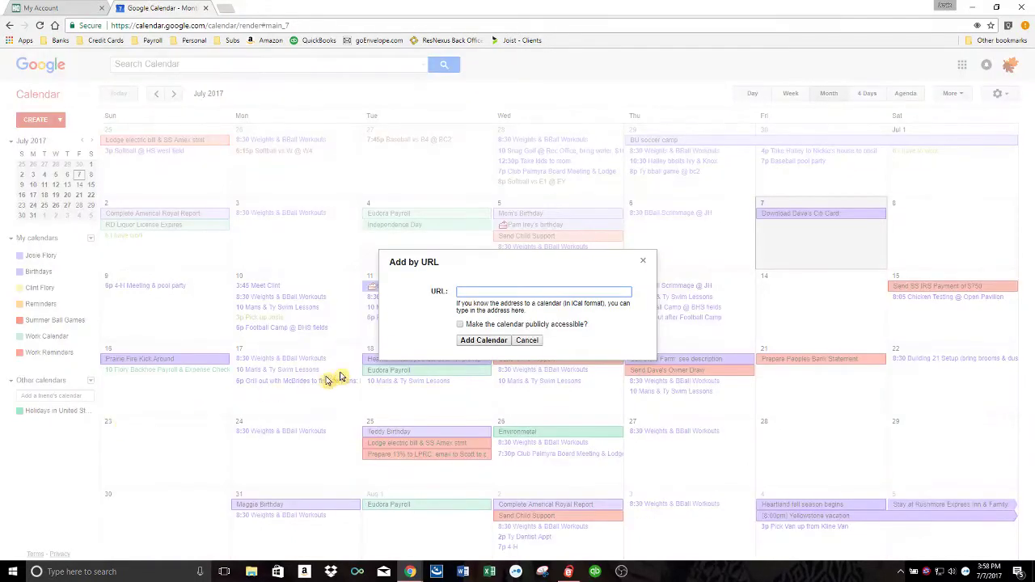
right_click(470, 292)
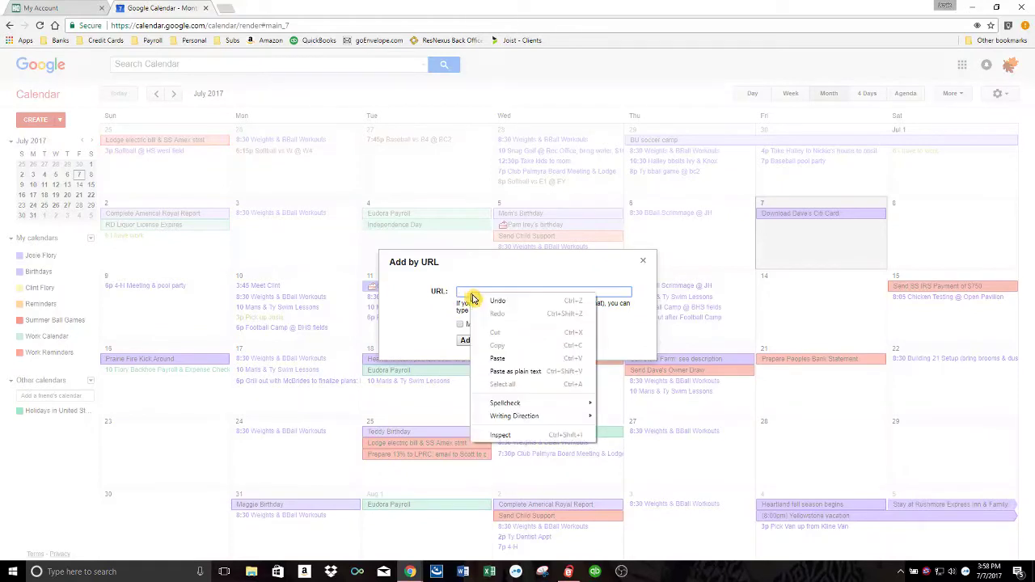
click(497, 358)
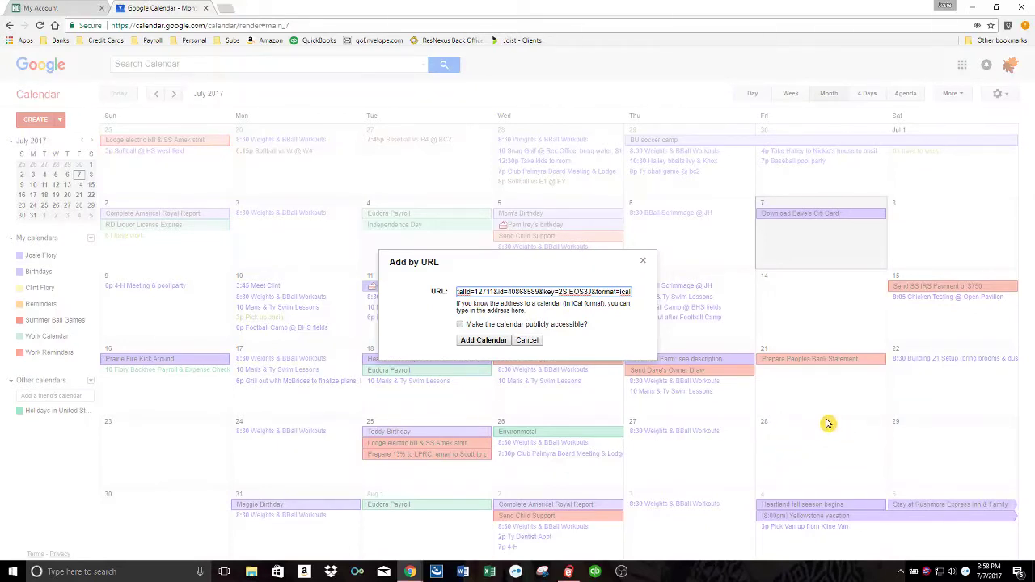
click(493, 341)
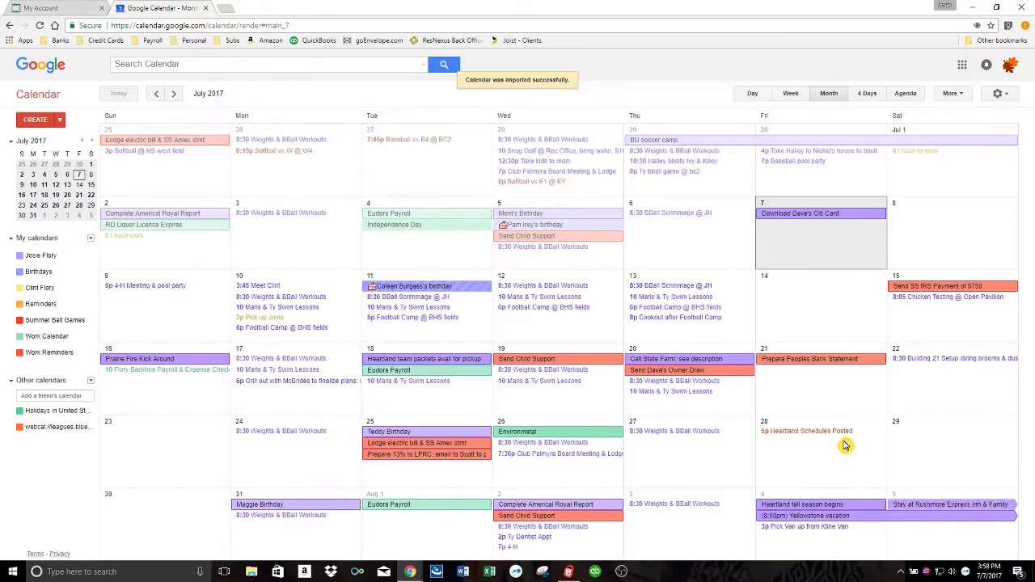
- Back in Blue Sombrero, close the feed export window and go to the Messages inbox
click(57, 10)
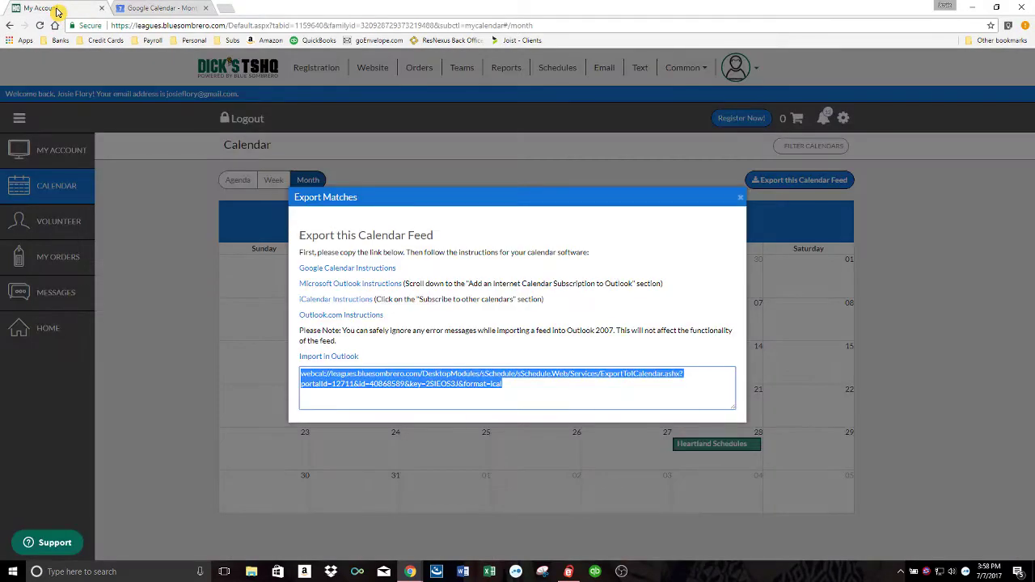
click(741, 200)
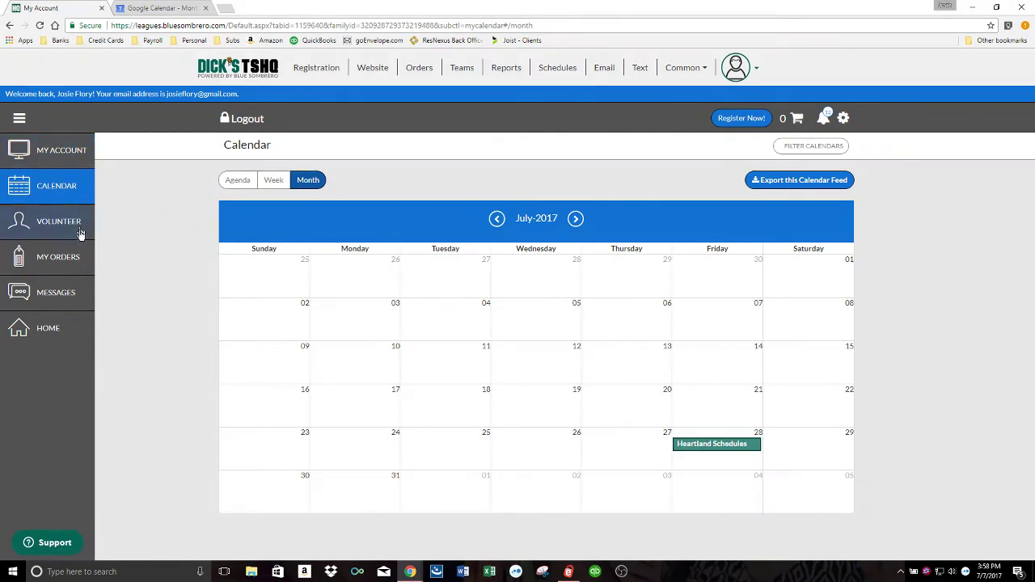
click(37, 298)
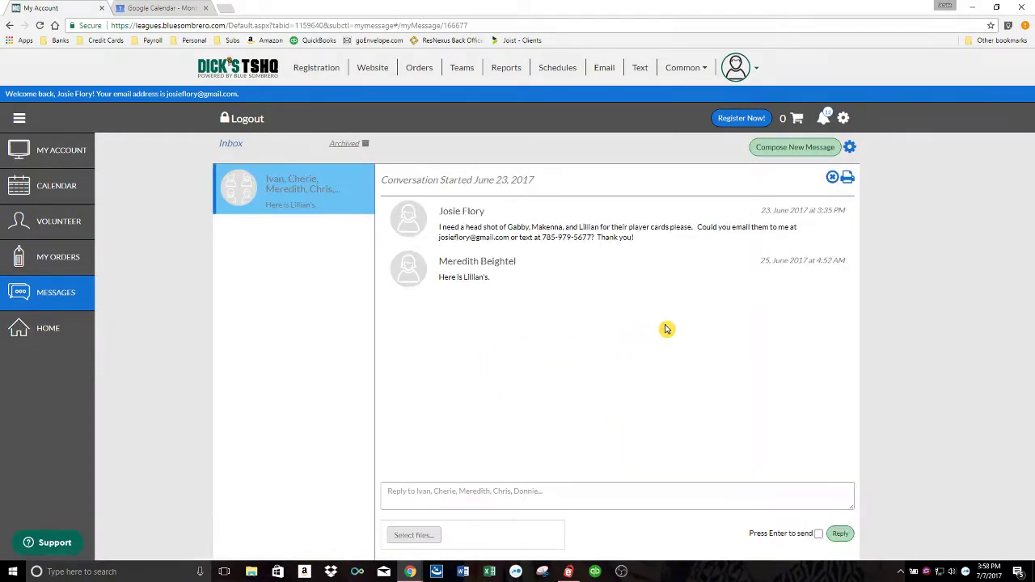
- Check the recipient list for a new message, then reopen the June 23, 2017 group conversation
click(778, 148)
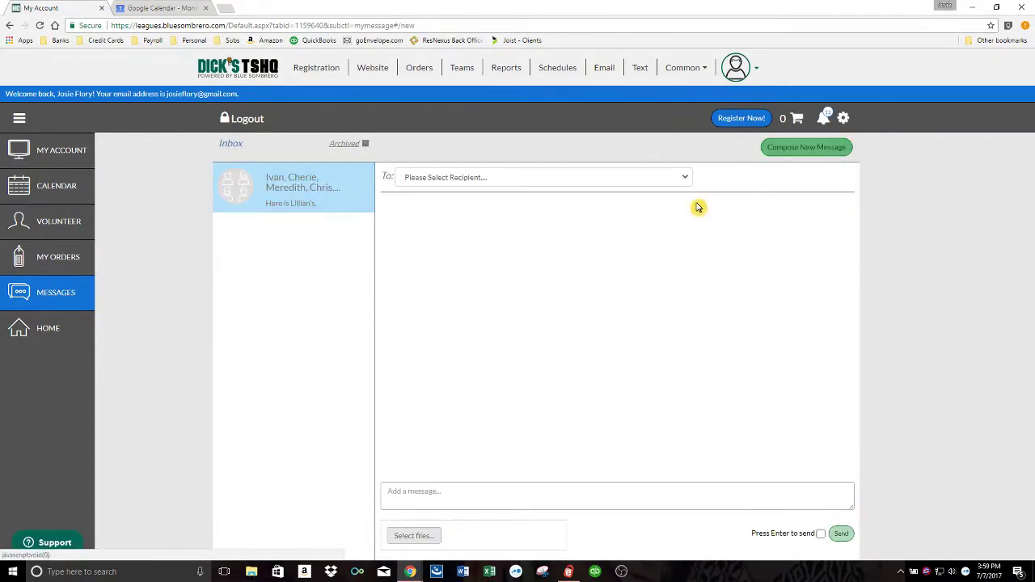
click(686, 179)
mouse_move(686, 203)
mouse_down()
mouse_move(695, 233)
mouse_move(693, 203)
mouse_up()
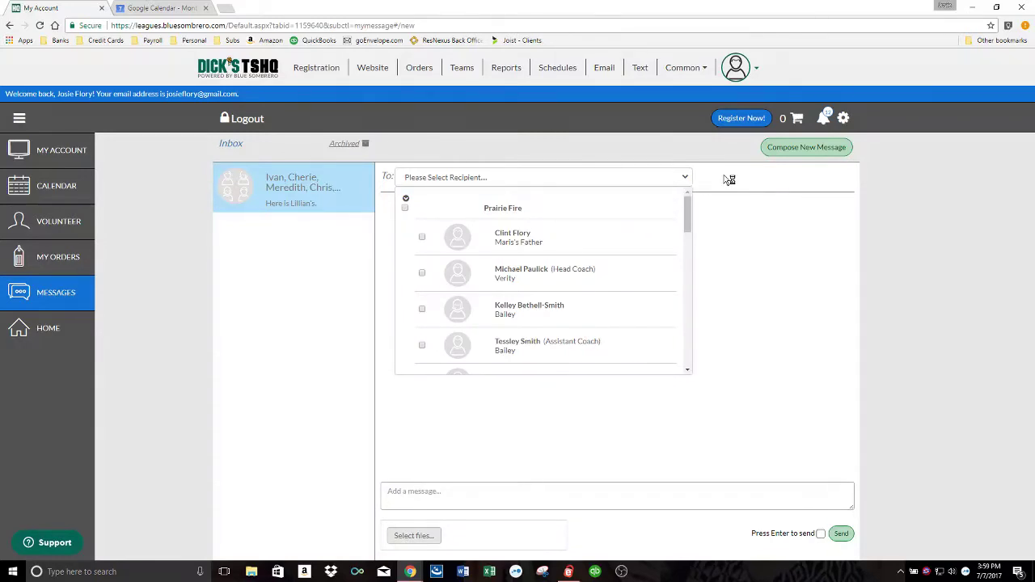
click(686, 177)
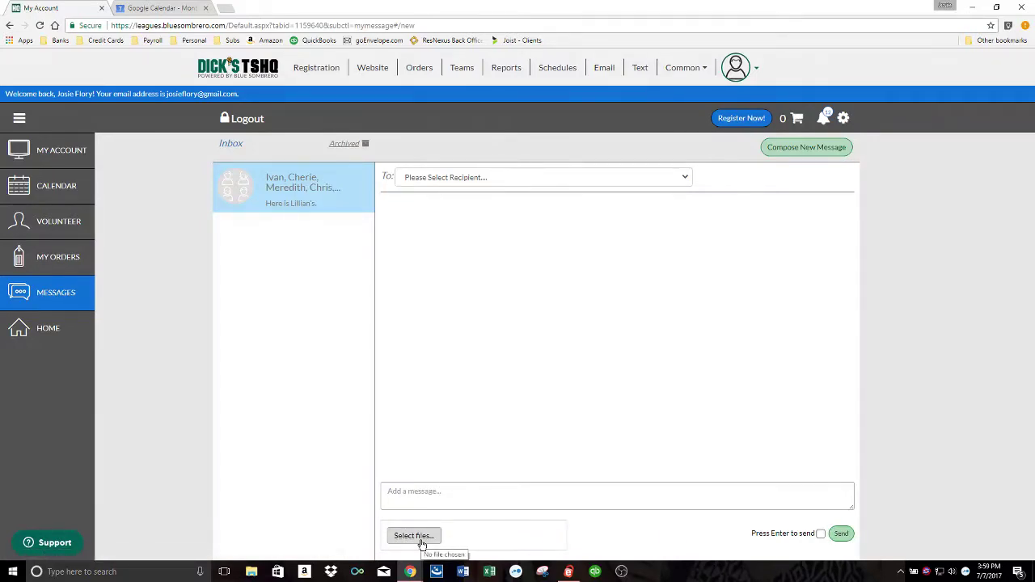
click(293, 198)
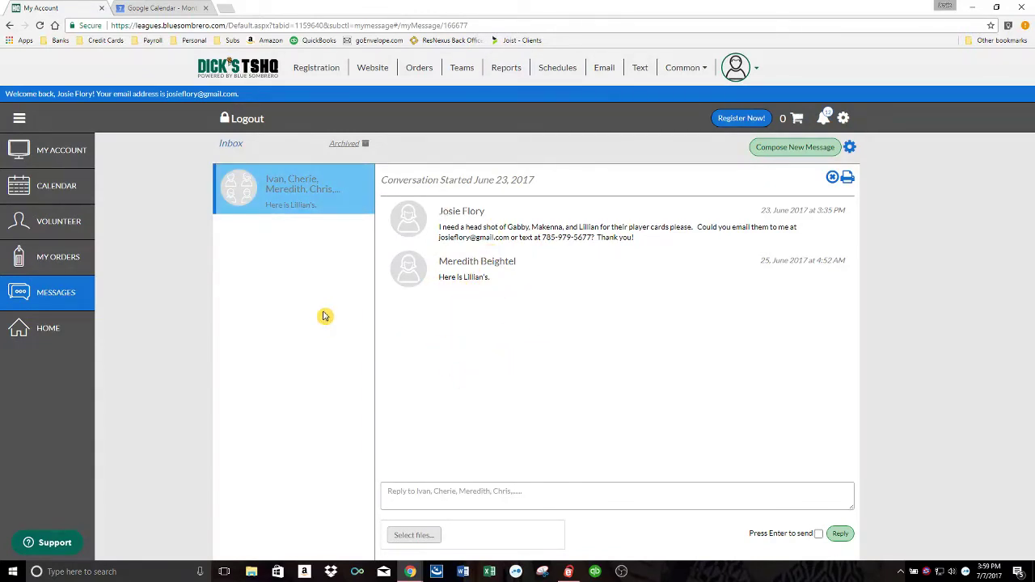
- From My Account, open the Prairie Fire team page, skim its newsfeed, and open the Roster tab
click(69, 154)
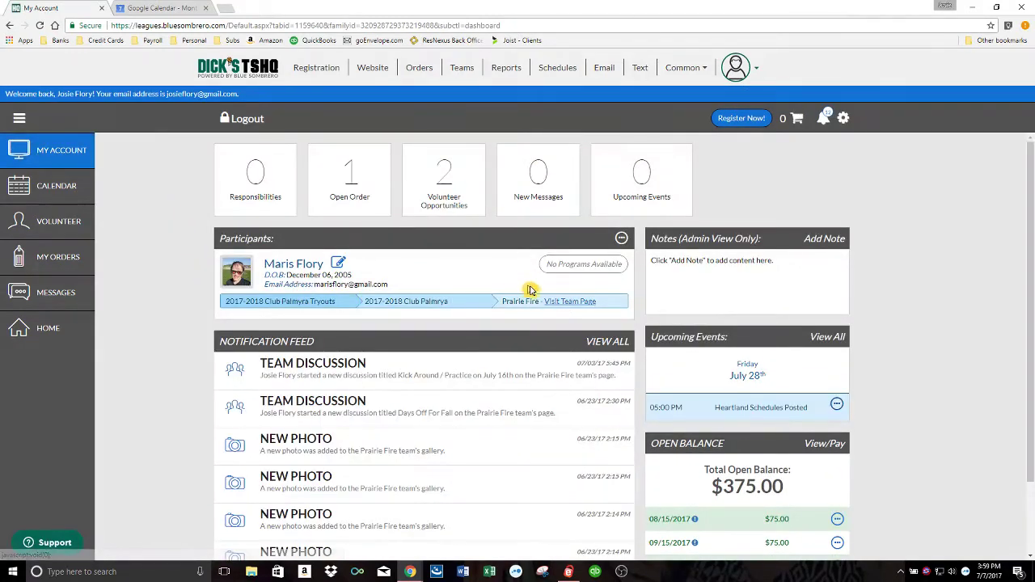
click(567, 302)
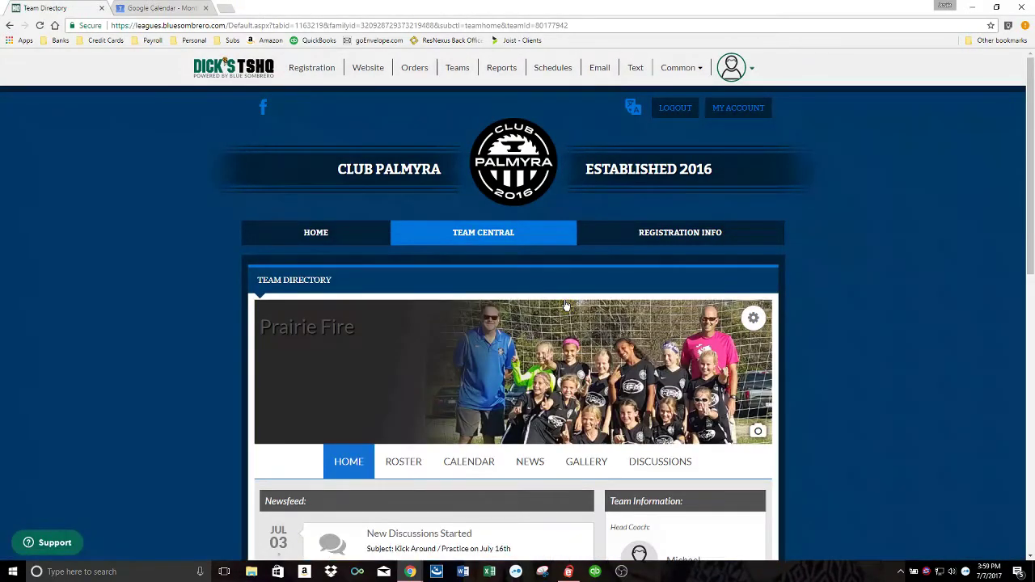
scroll(566, 305, down, 2)
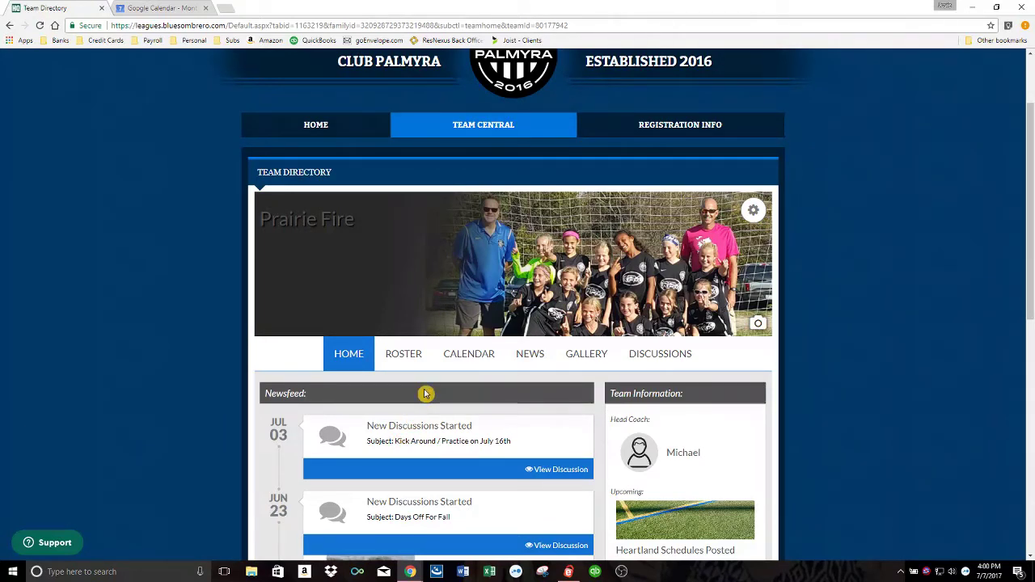
scroll(558, 400, down, 2)
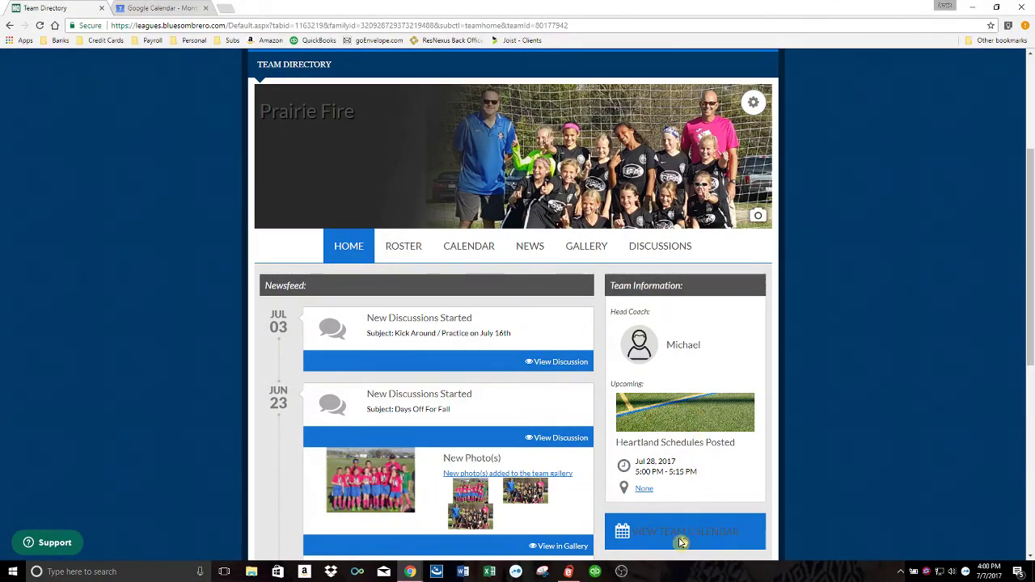
scroll(672, 445, up, 1)
click(399, 306)
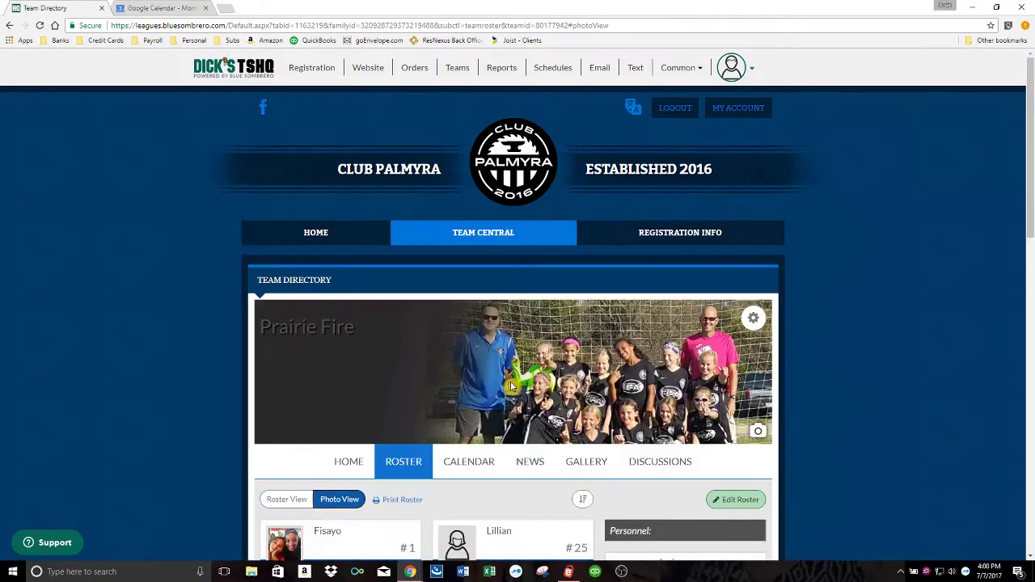
- Scroll the roster's player cards, then view the team Calendar agenda showing Heartland Schedules Posted on July 28
scroll(513, 386, down, 1)
scroll(512, 386, down, 3)
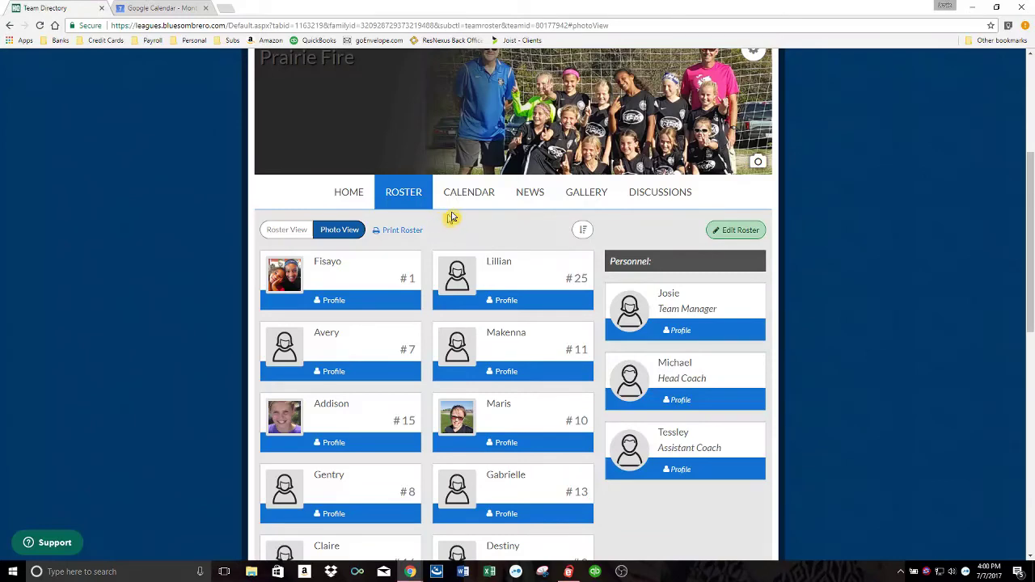
click(475, 194)
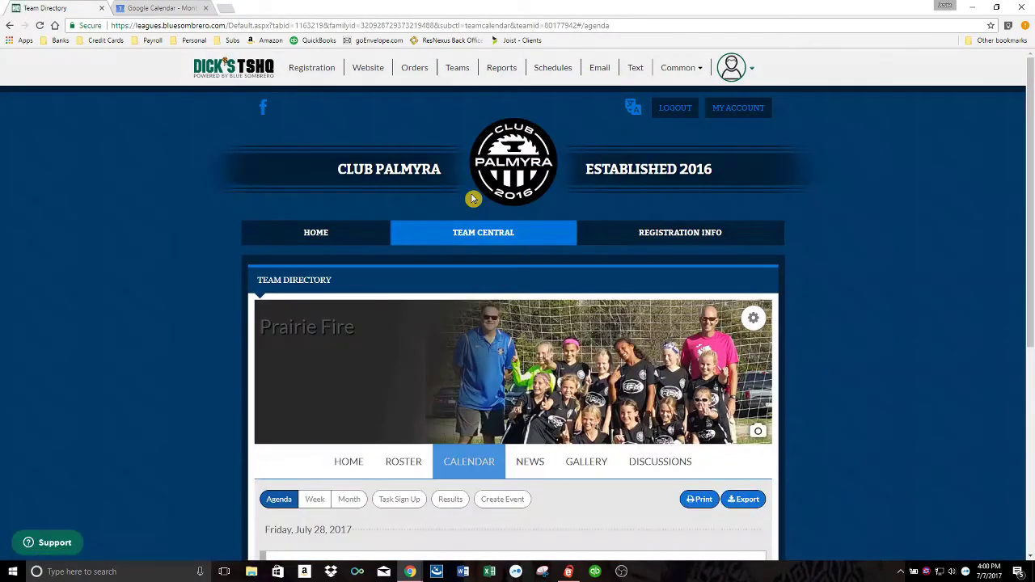
scroll(532, 378, down, 3)
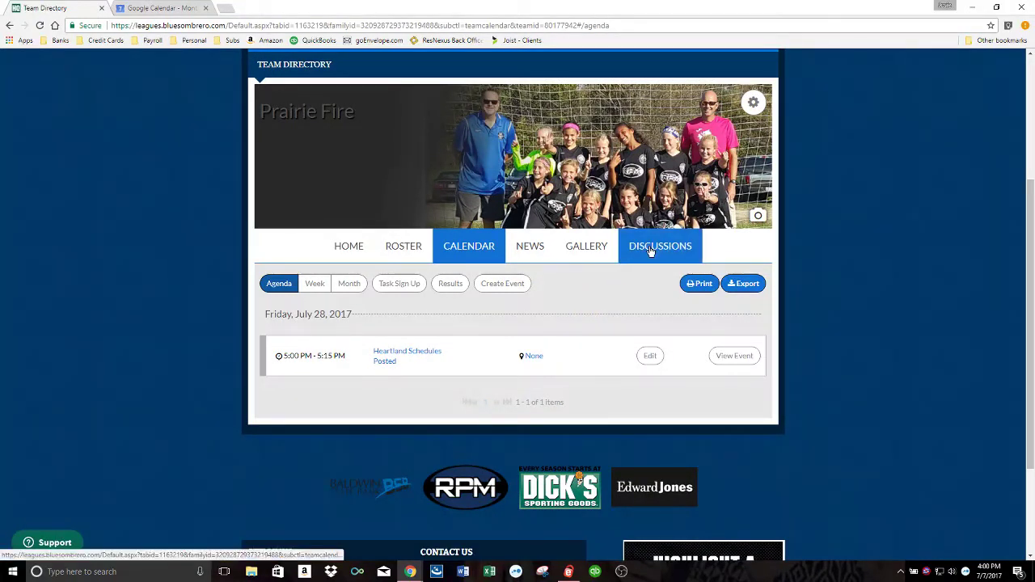
- Scroll through the Prairie Fire photo gallery, open Manage Gallery, then move to the Discussions tab
click(597, 254)
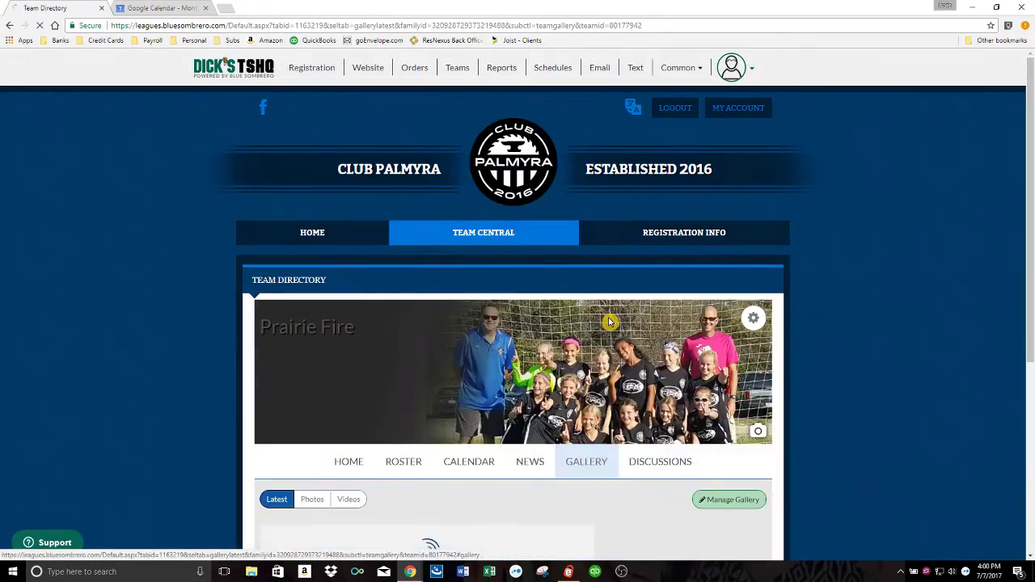
scroll(629, 428, down, 1)
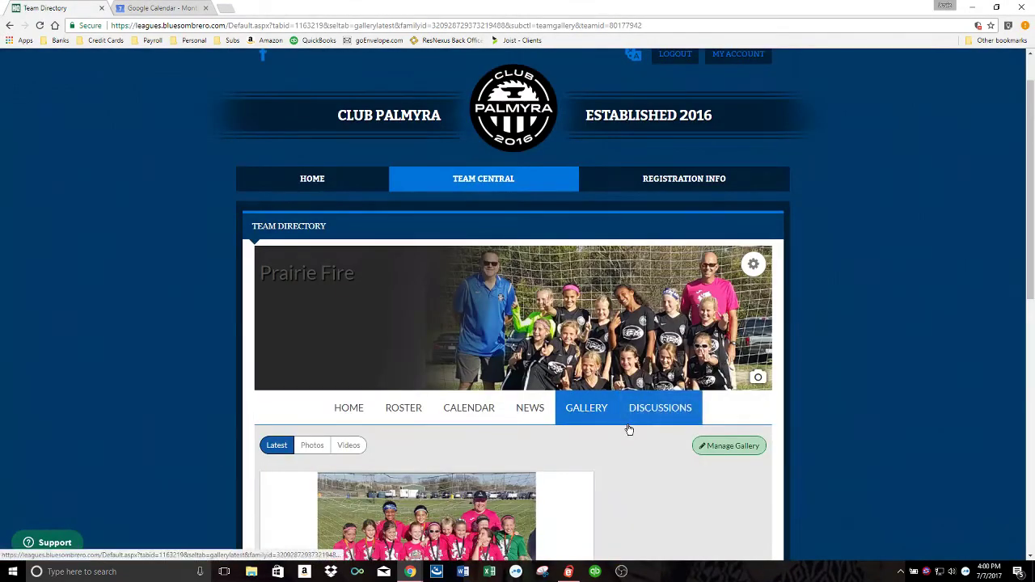
scroll(630, 429, down, 2)
scroll(631, 428, down, 1)
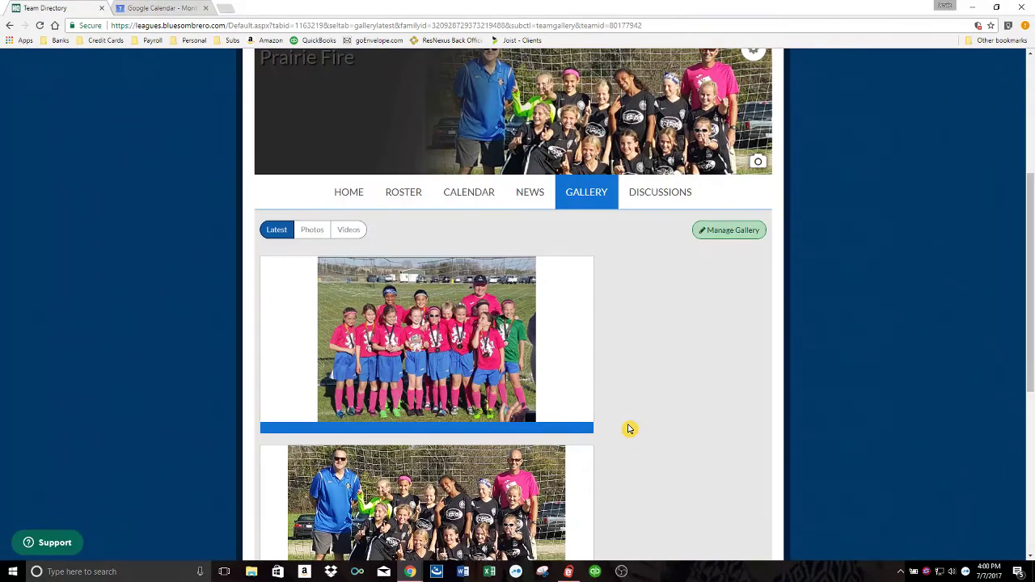
click(731, 234)
click(653, 194)
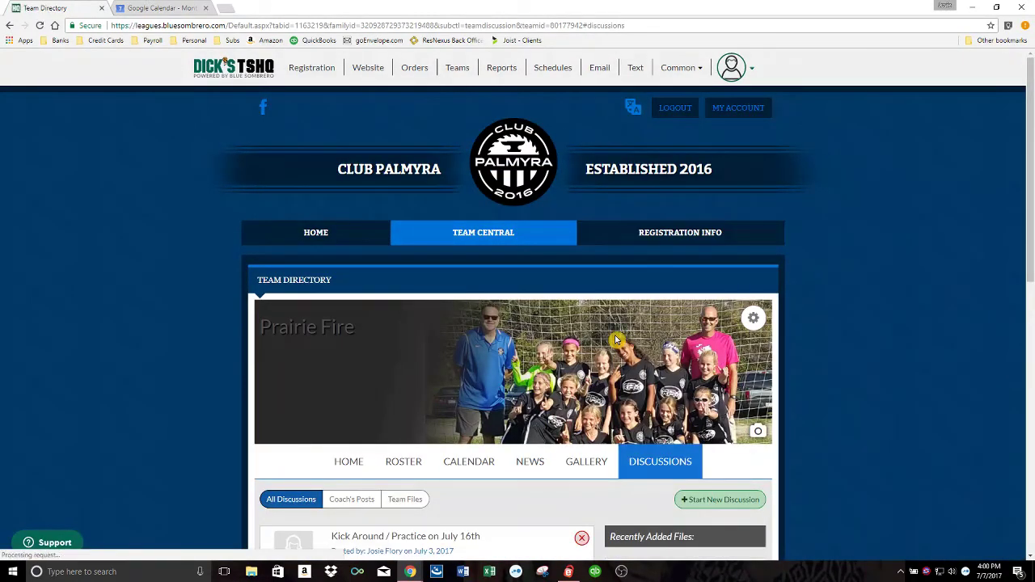
- Scroll down to 'Days Off For Fall' and the two recently added medical release files
scroll(614, 338, down, 3)
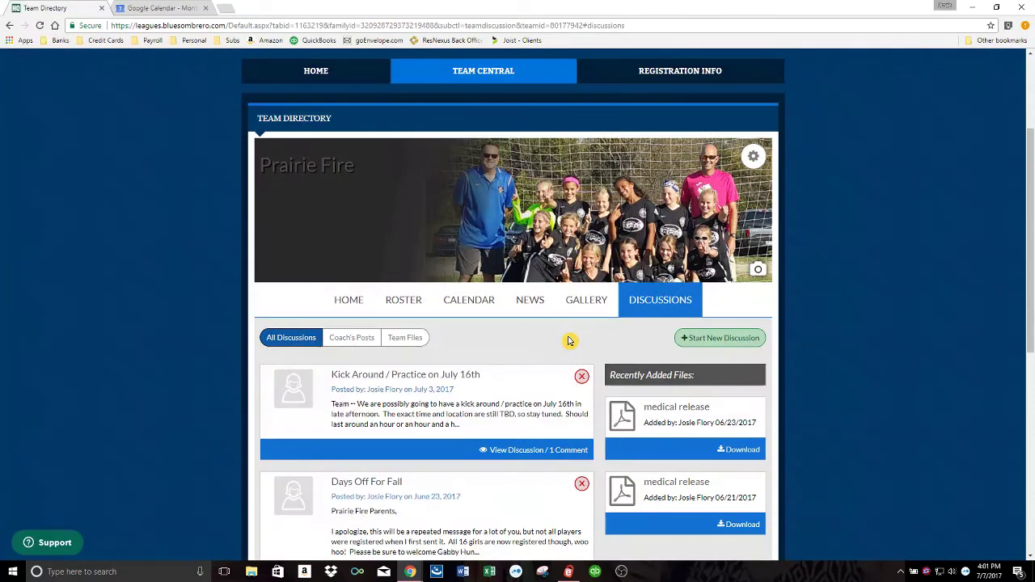
click(699, 340)
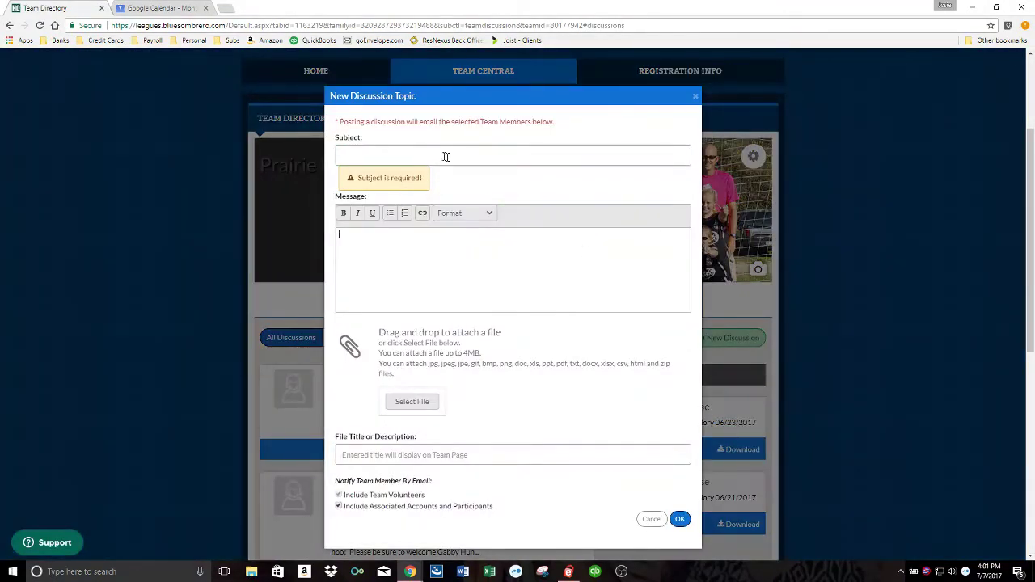
click(504, 150)
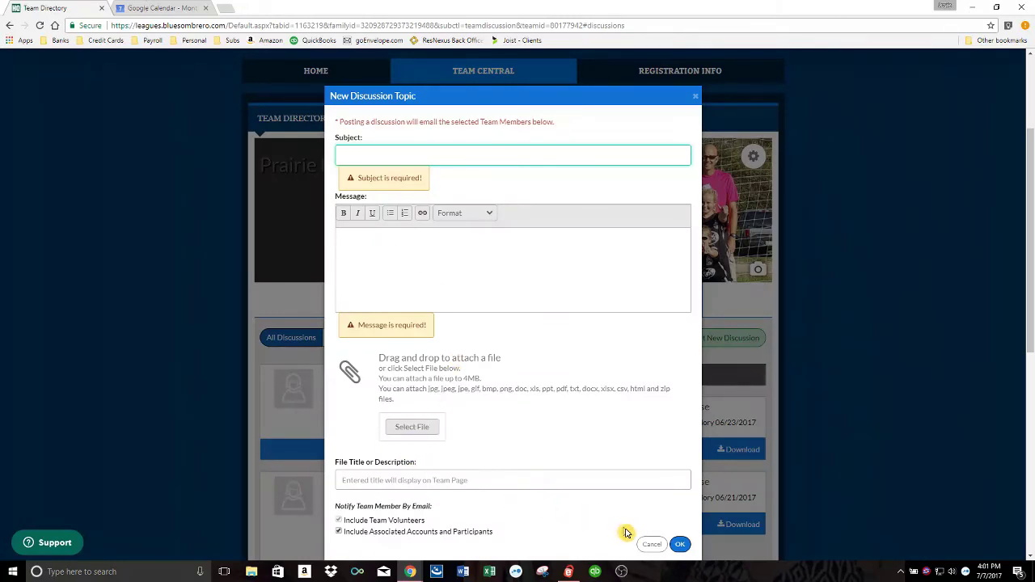
- Discard the new discussion, open the 'Kick Around / Practice on July 16th' comment box, and scroll back up
click(652, 543)
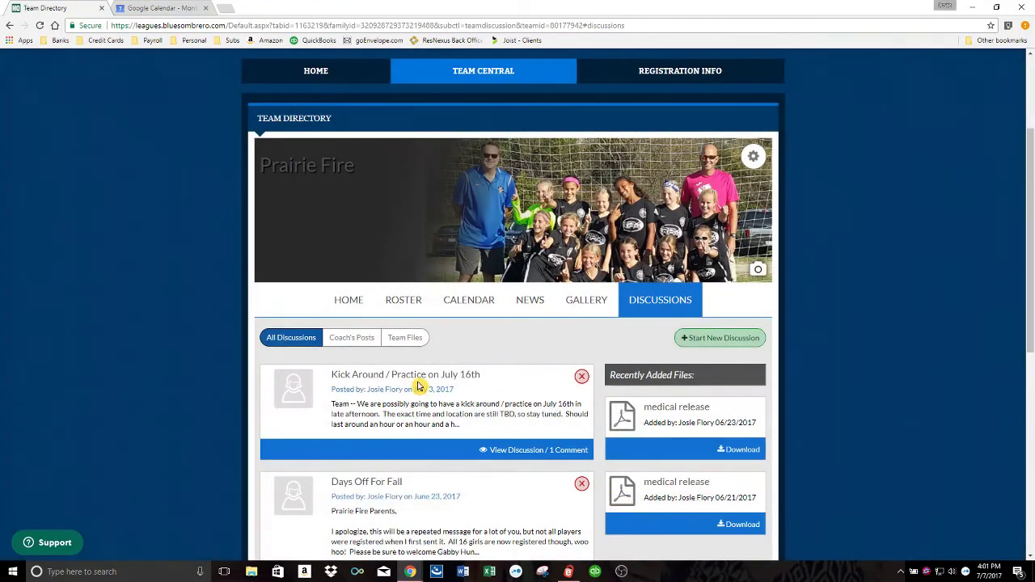
scroll(421, 388, down, 2)
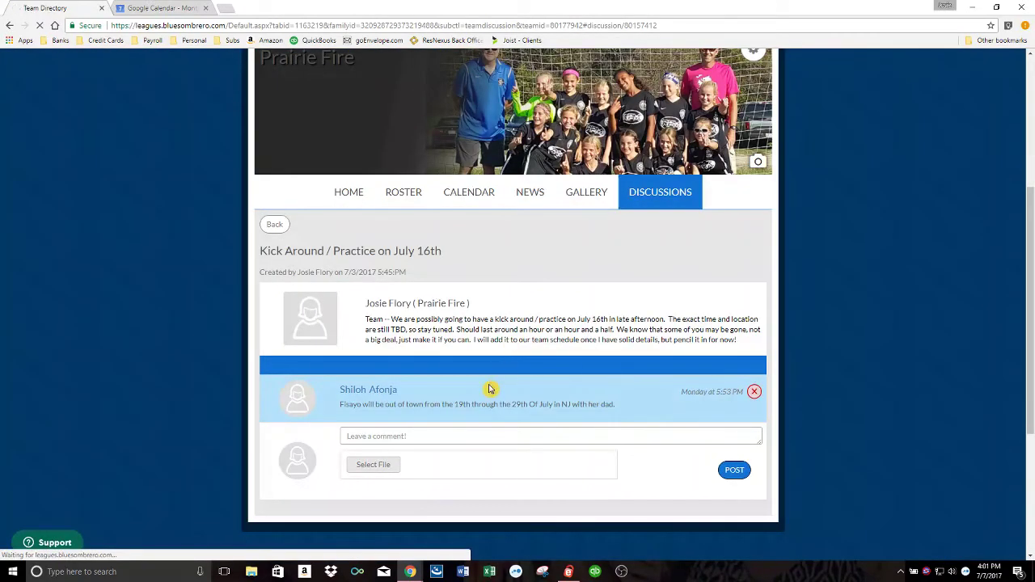
click(473, 435)
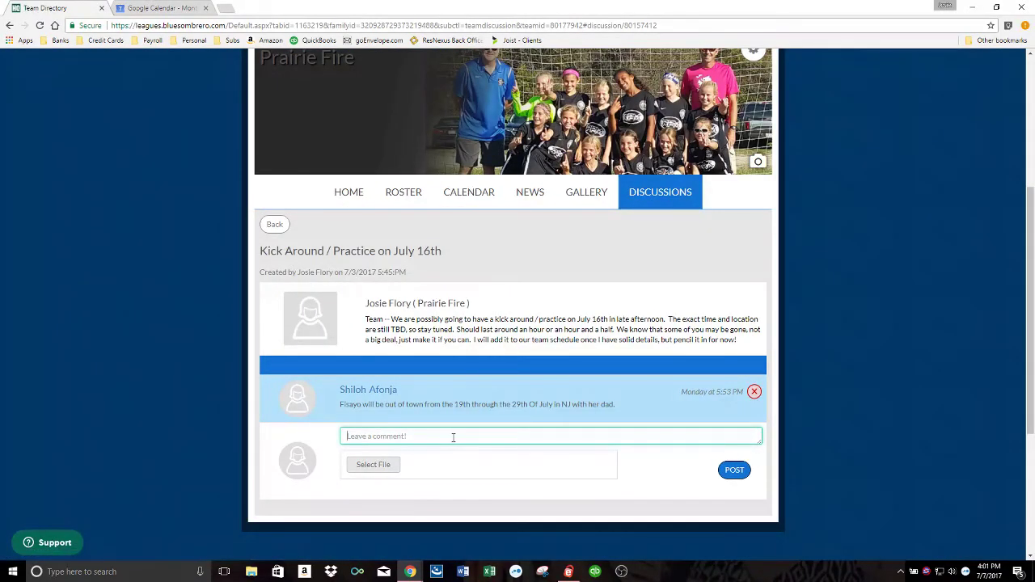
scroll(506, 451, up, 2)
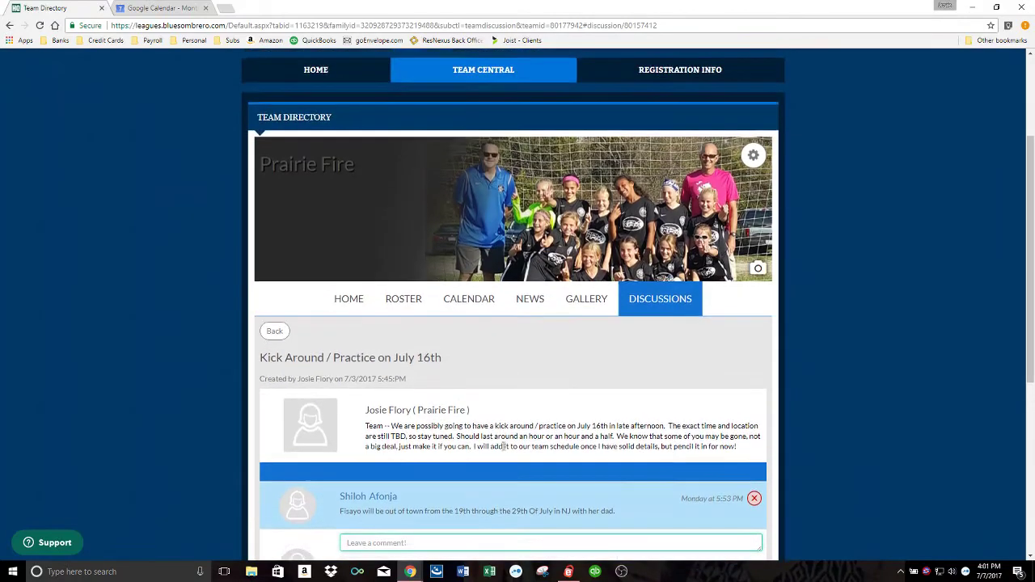
scroll(503, 450, up, 2)
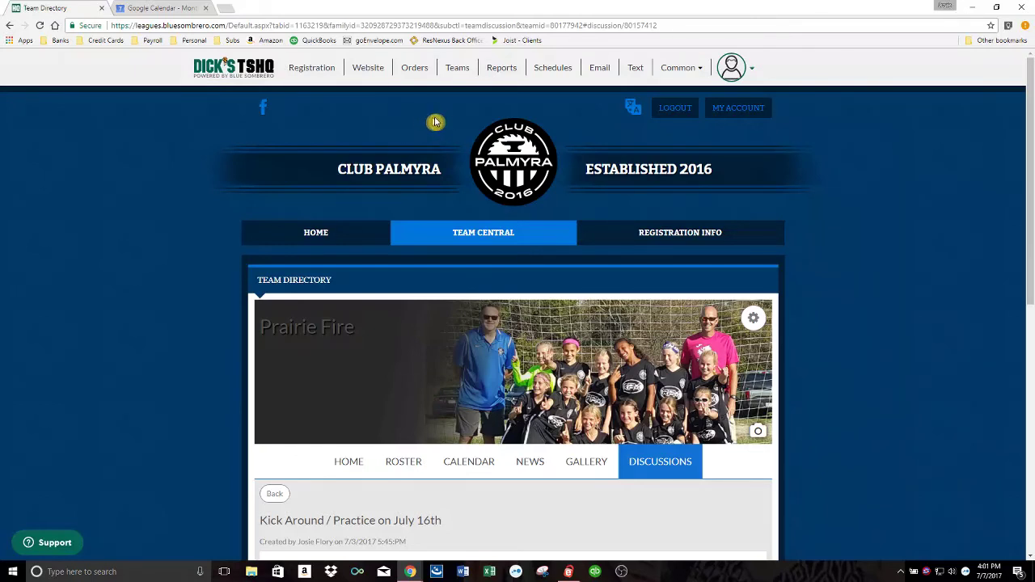
- Open Team Central > Team Directory and scroll the teams listed under 2017-2018 Club Palmyra Tryouts
mouse_move(483, 236)
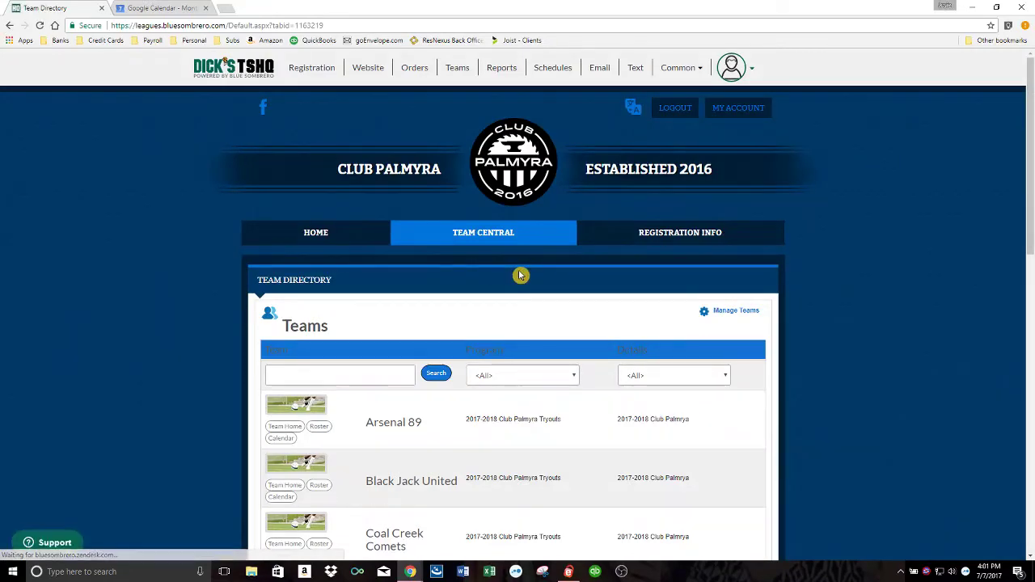
scroll(520, 275, down, 3)
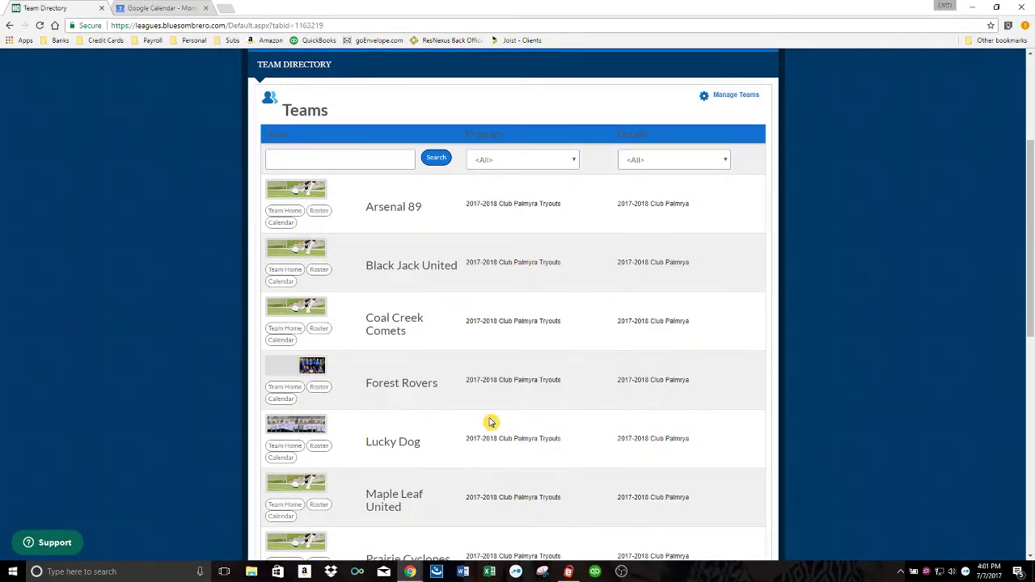
scroll(490, 422, down, 2)
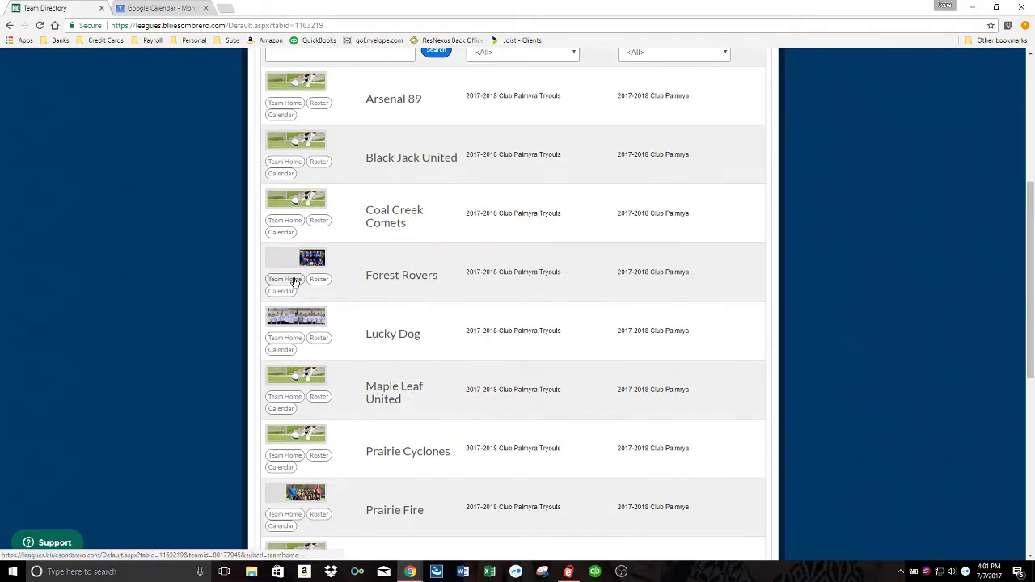
- Open the Forest Rovers Team Home and scroll through its July 5–6 newsfeed discussions
click(294, 281)
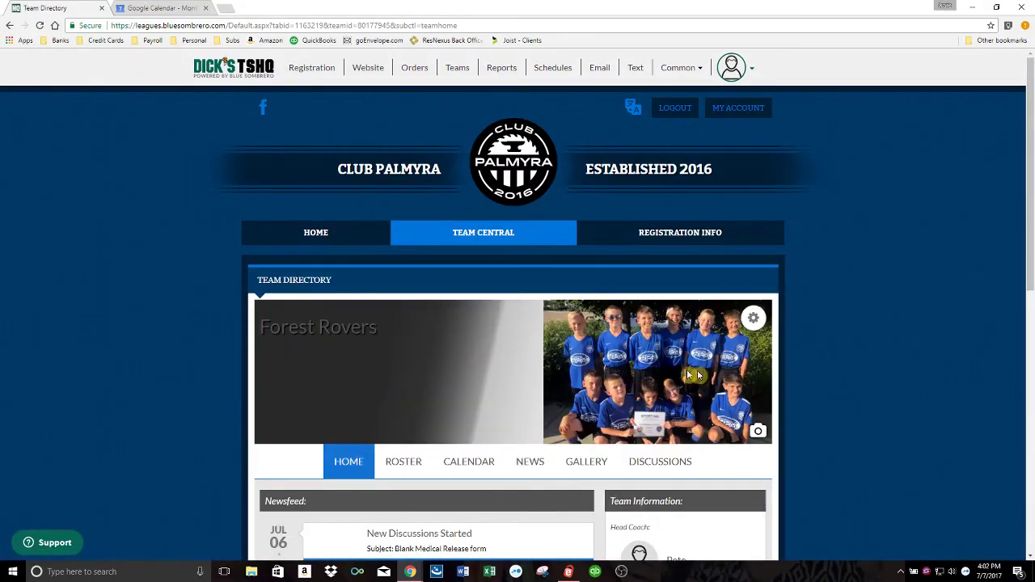
scroll(790, 380, down, 2)
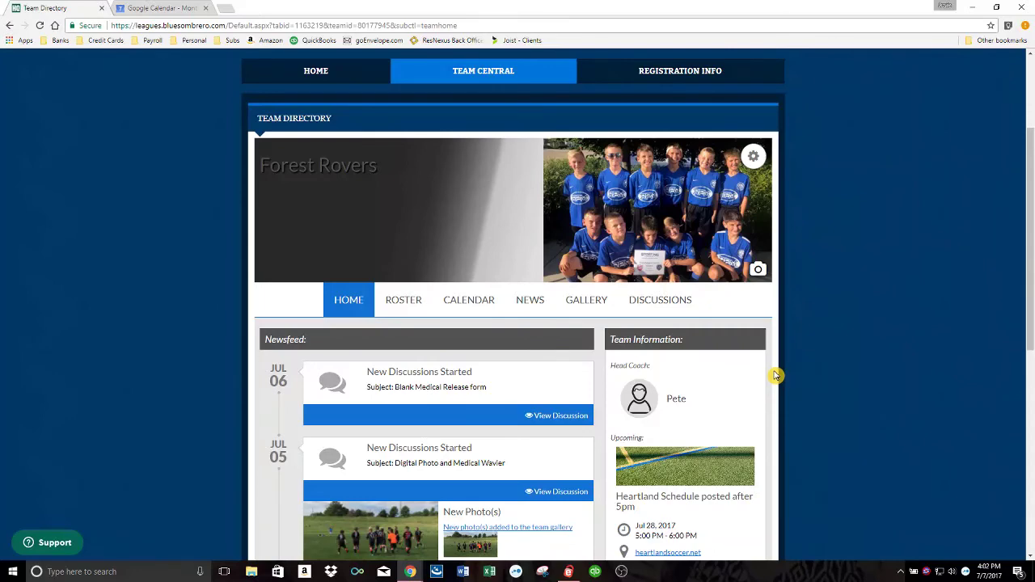
scroll(775, 376, down, 1)
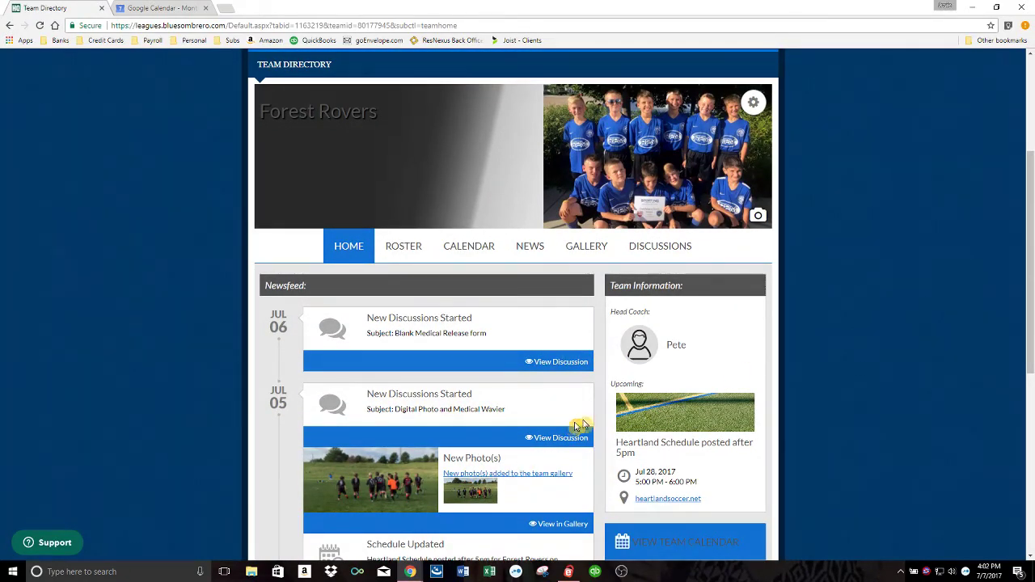
scroll(678, 417, up, 4)
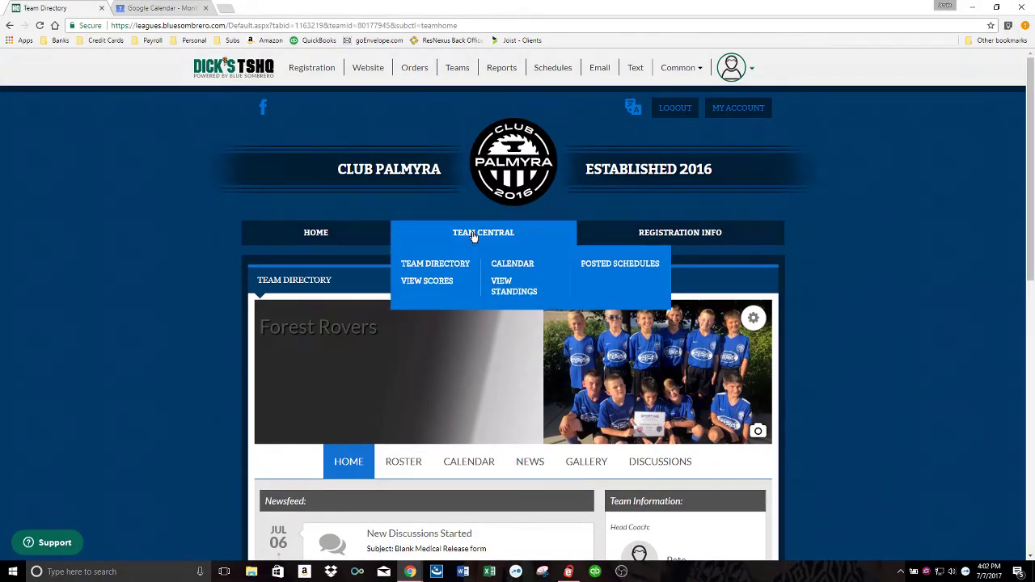
- Open the club calendar showing July 2017 by month, down to the last week
click(516, 268)
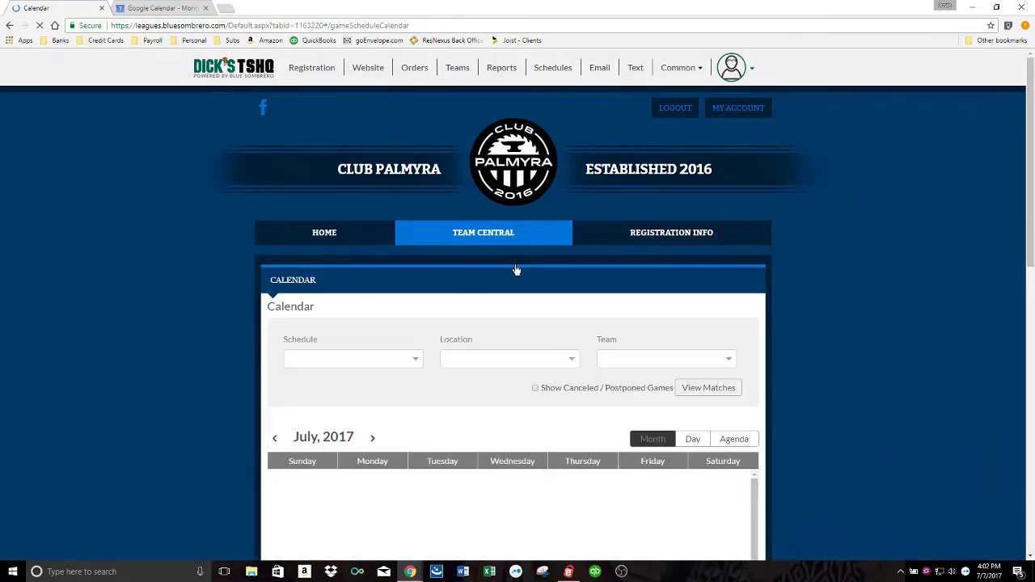
click(760, 282)
scroll(760, 282, down, 2)
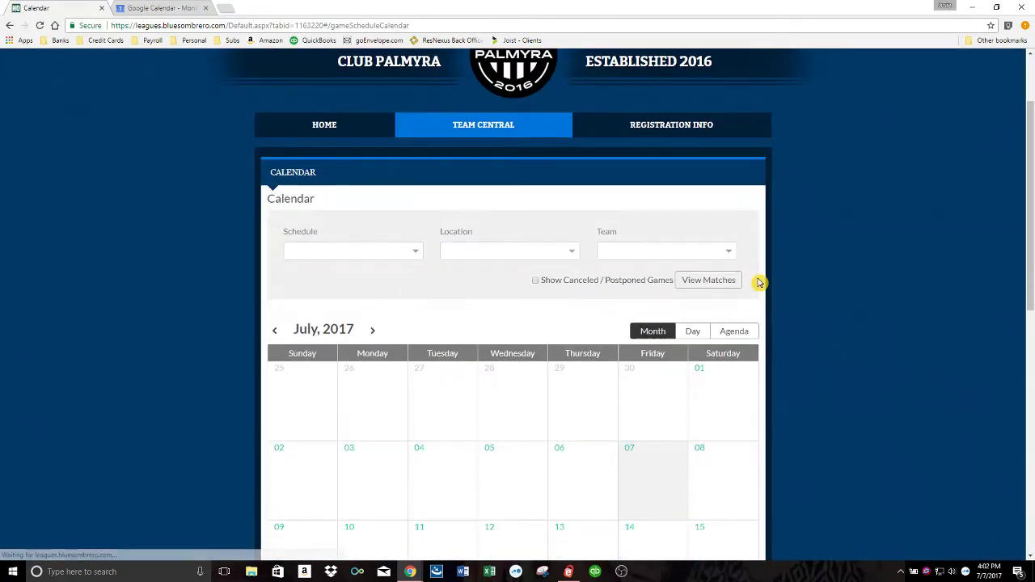
scroll(761, 282, down, 4)
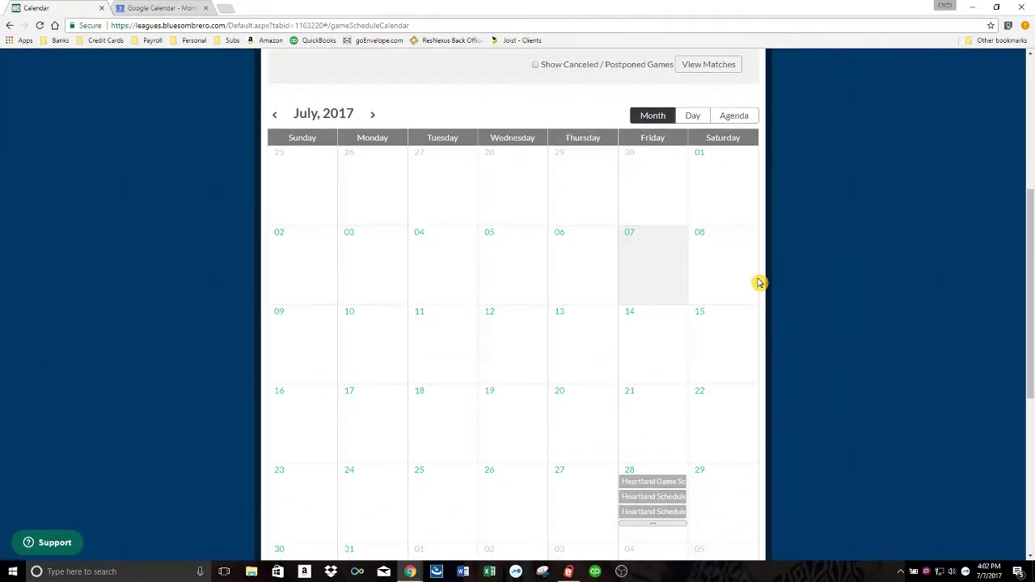
scroll(760, 282, down, 1)
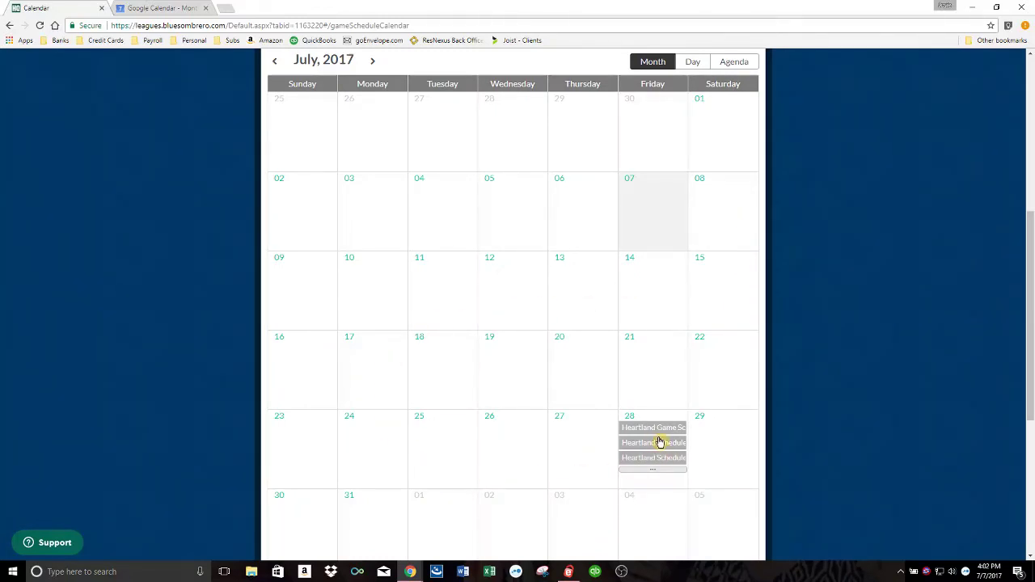
- Read the details of the three Heartland schedule events on Friday, July 28
mouse_move(659, 462)
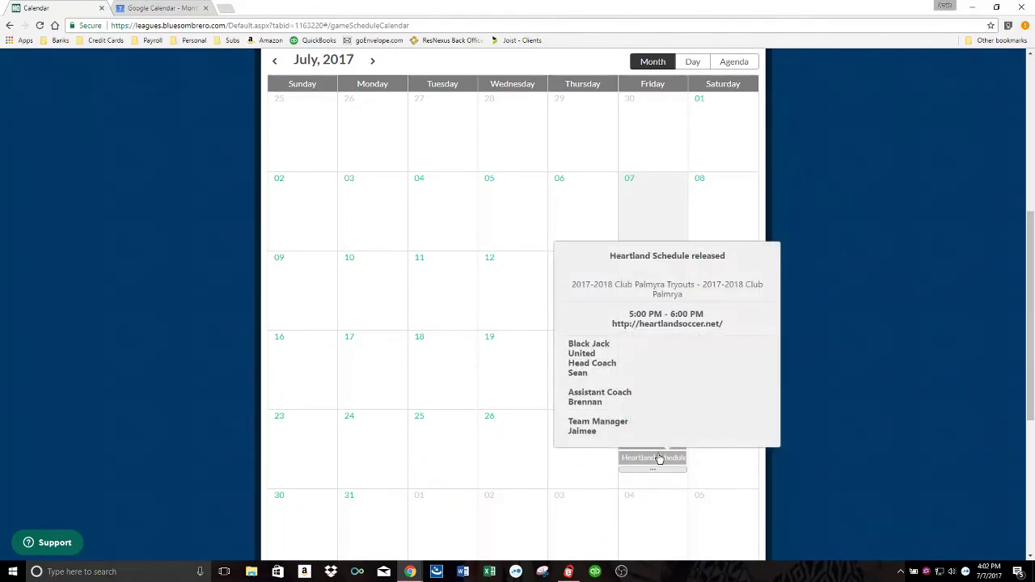
click(657, 456)
mouse_move(648, 431)
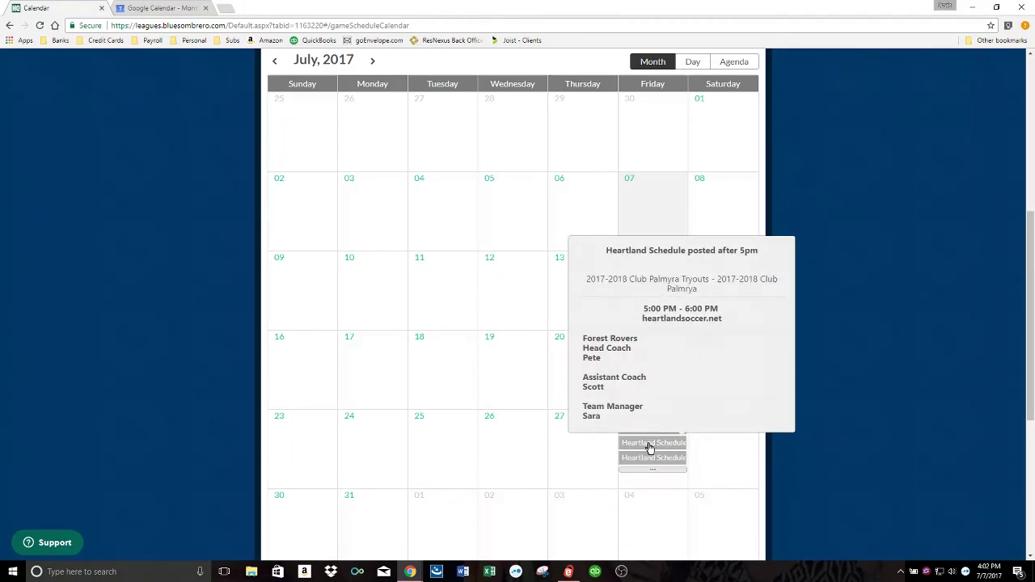
mouse_move(651, 463)
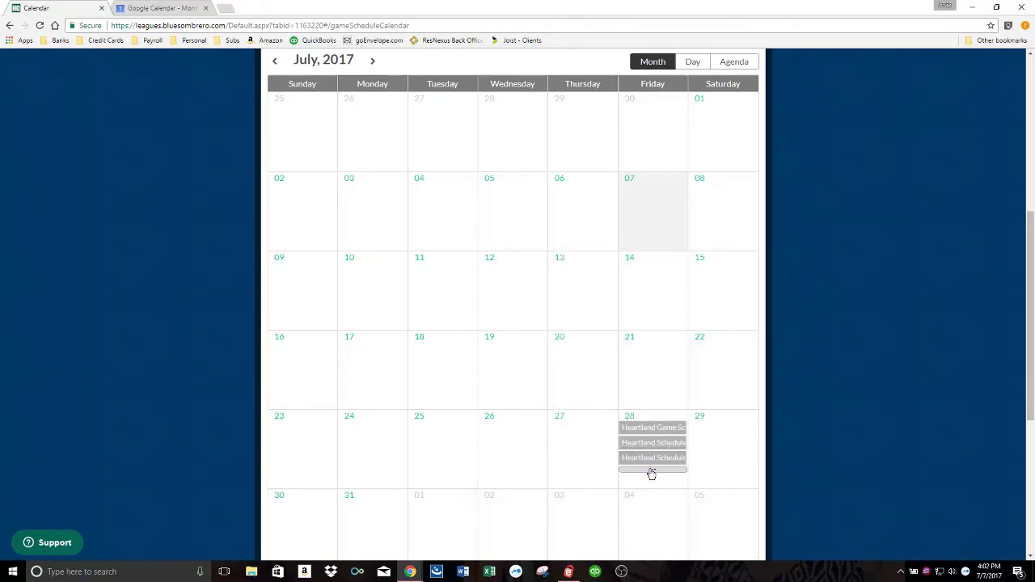
click(651, 471)
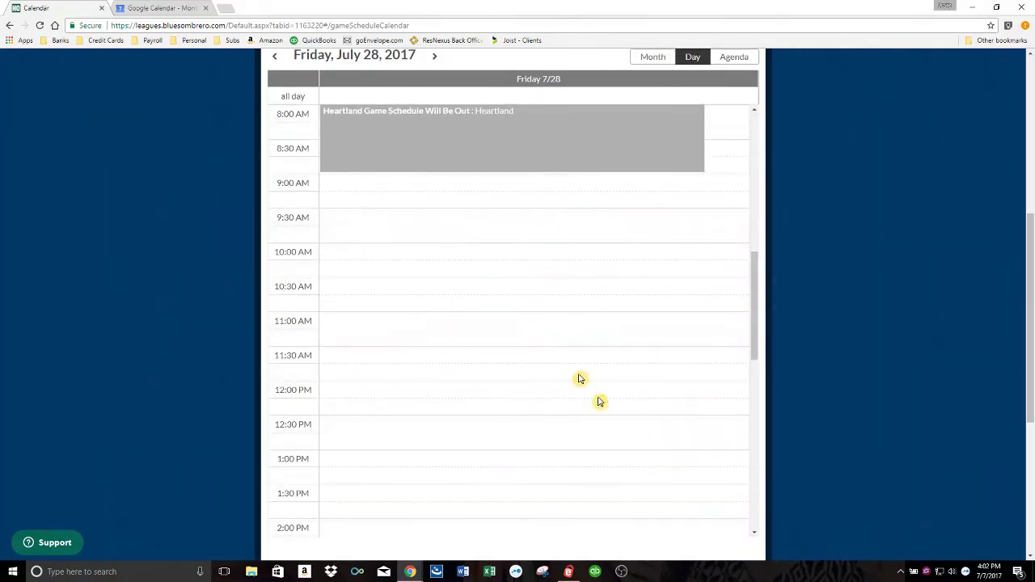
scroll(538, 238, up, 2)
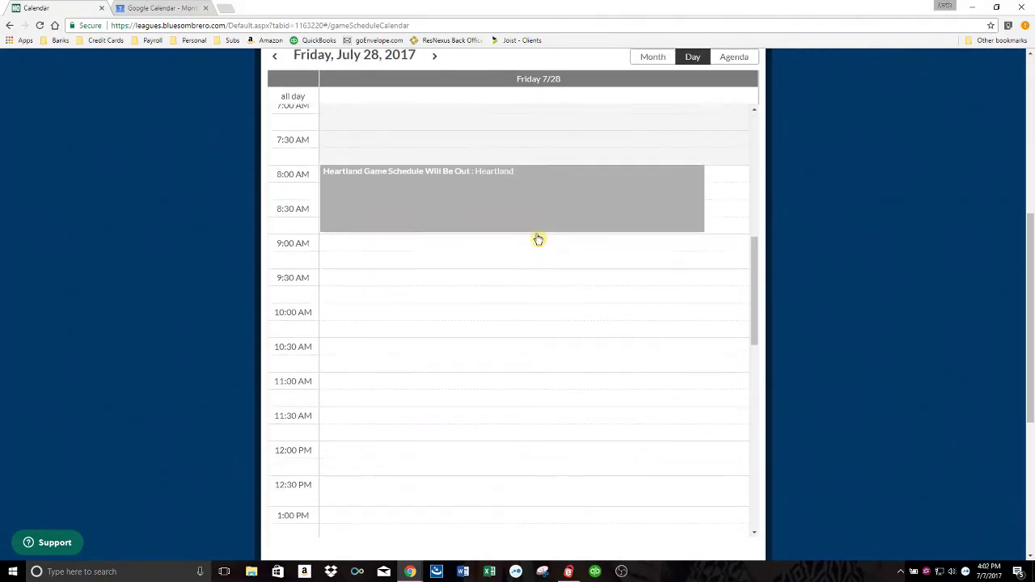
click(647, 58)
scroll(739, 153, up, 5)
scroll(739, 154, up, 1)
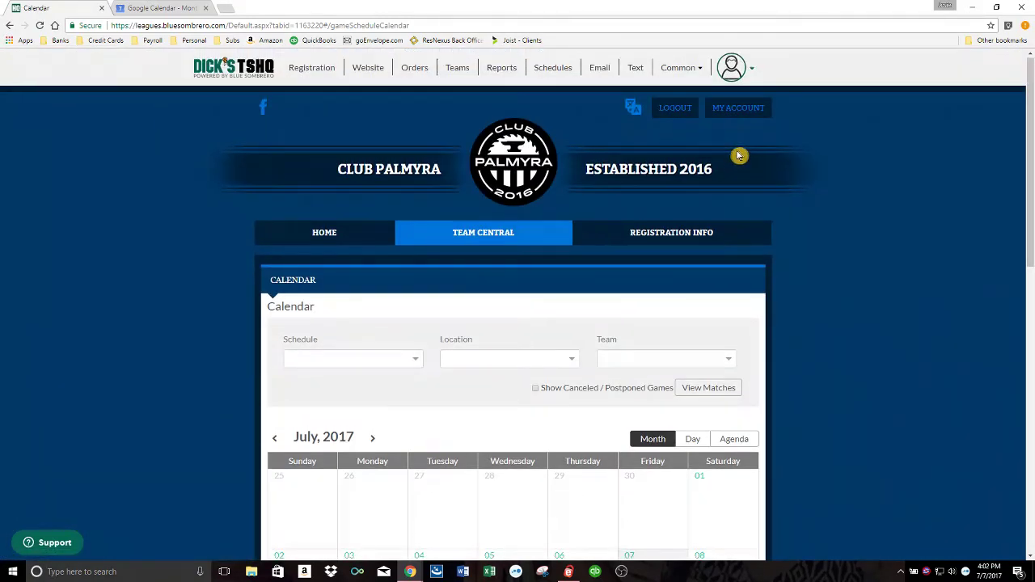
- Go to the Club Palmyra home page, then open the My Account dashboard
click(326, 235)
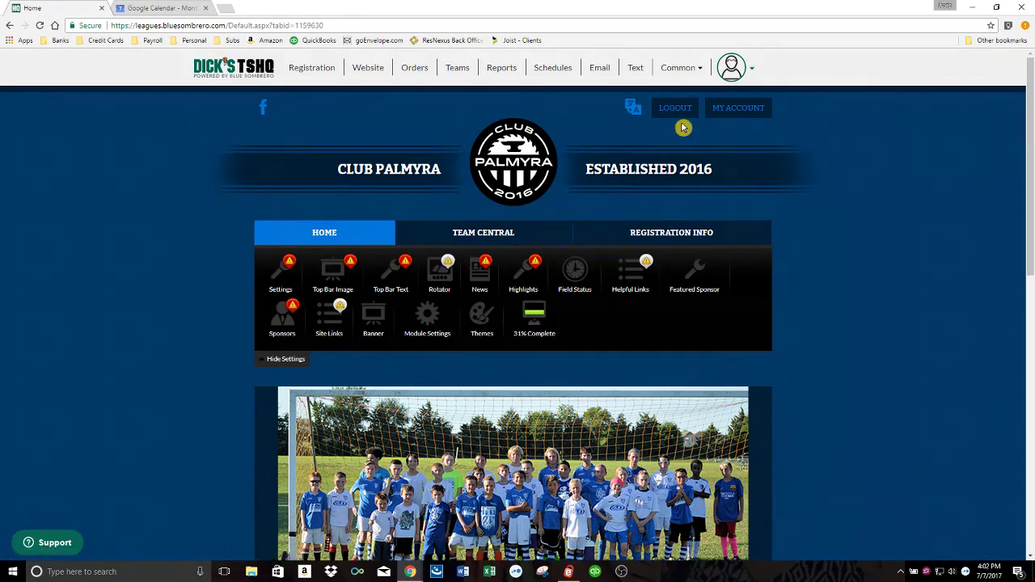
click(729, 116)
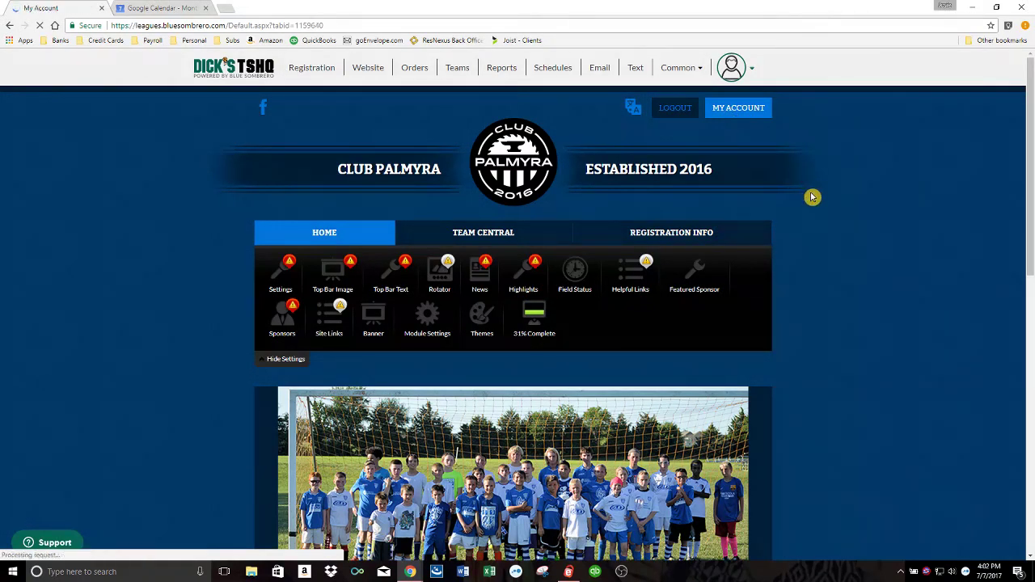